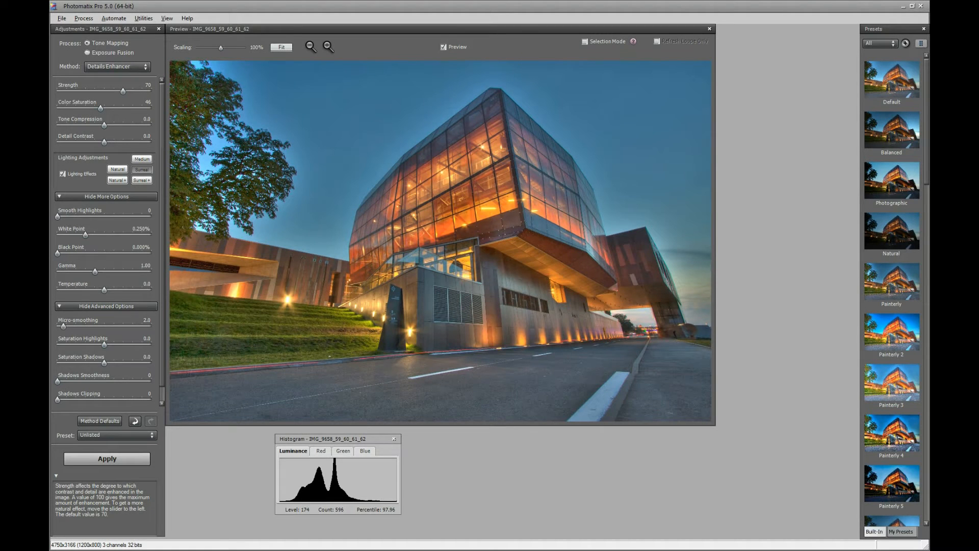
# Check the preview at 50% scaling, return it to 100%, and compare the Natural+ lighting adjustment with Surreal.
pyautogui.moveTo(221, 49); pyautogui.dragTo(193, 49)
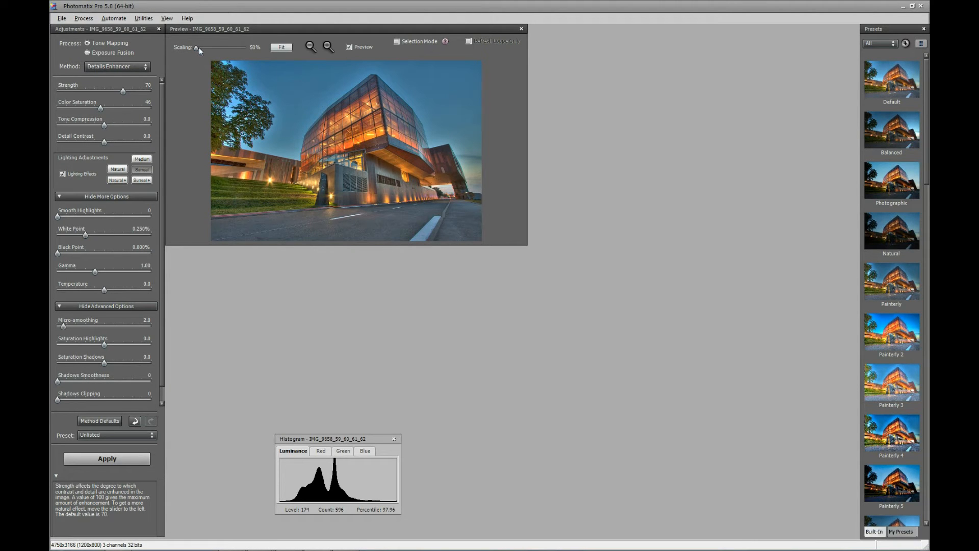
pyautogui.moveTo(196, 47); pyautogui.dragTo(221, 48)
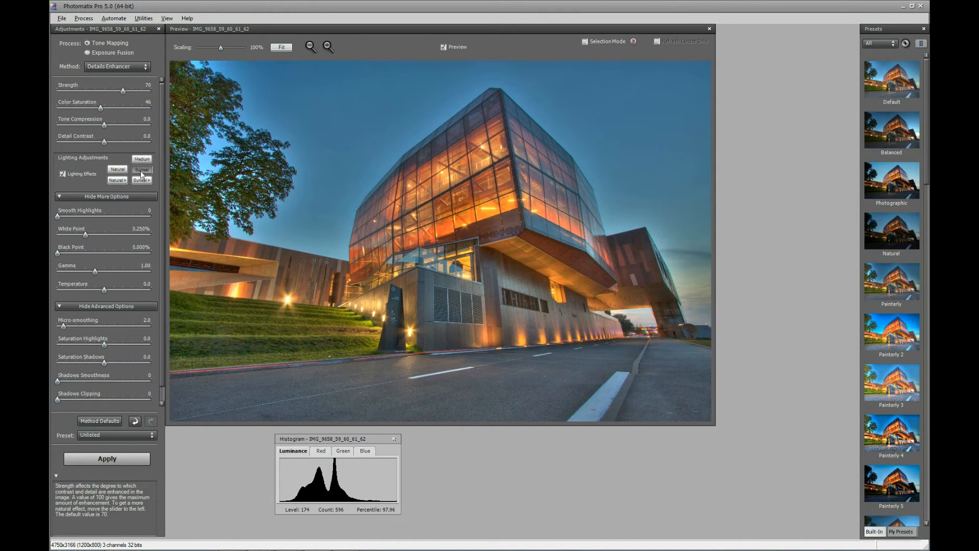
pyautogui.moveTo(96, 159)
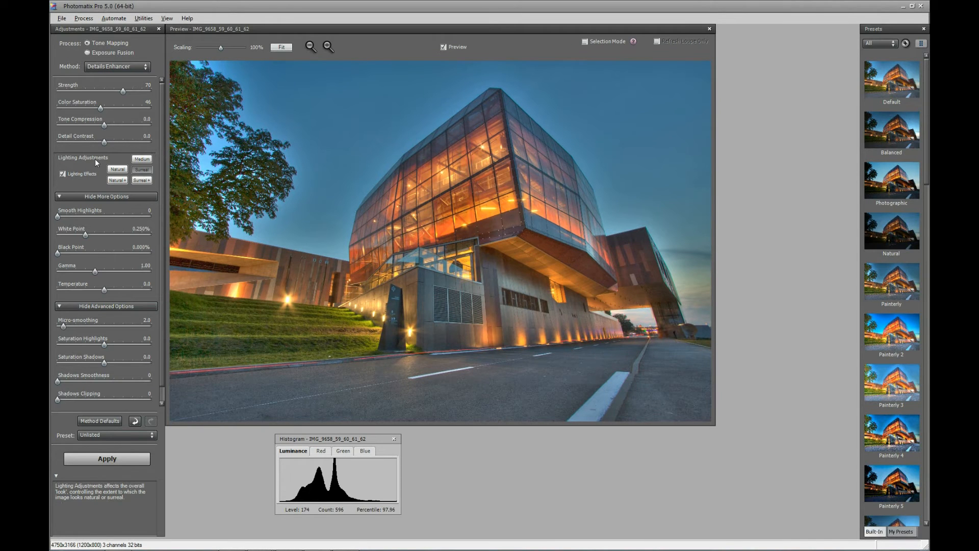
pyautogui.click(115, 179)
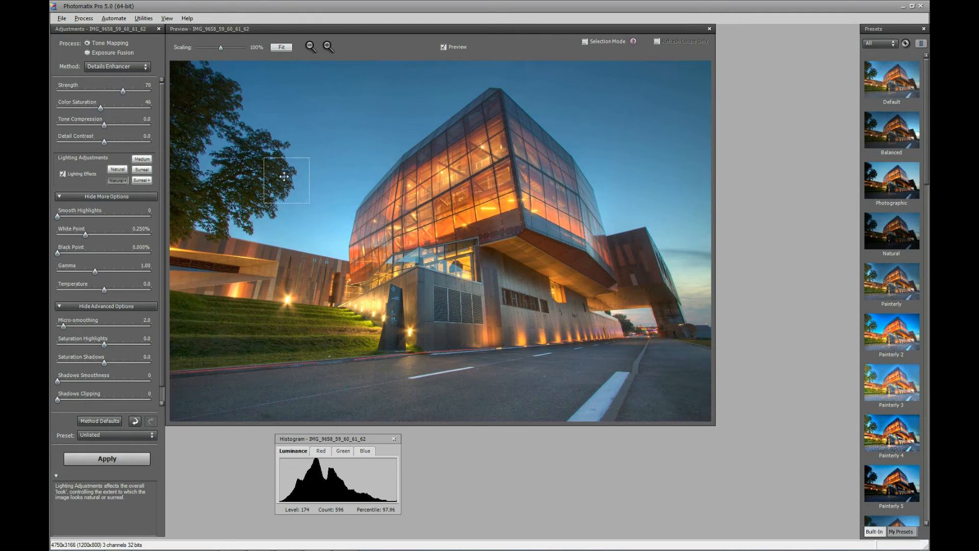
pyautogui.click(141, 170)
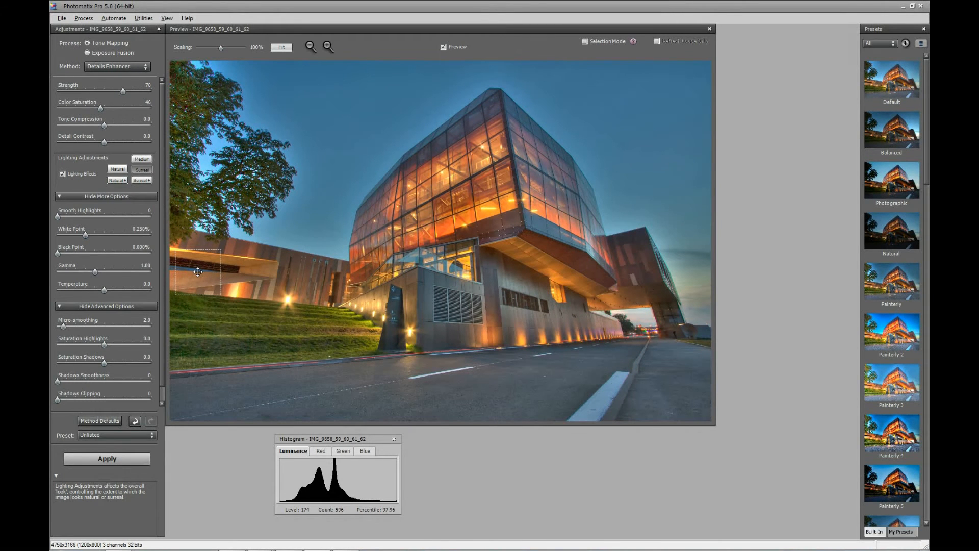
# Try the Contrast Optimizer tone mapping method and return to Details Enhancer.
pyautogui.click(107, 66)
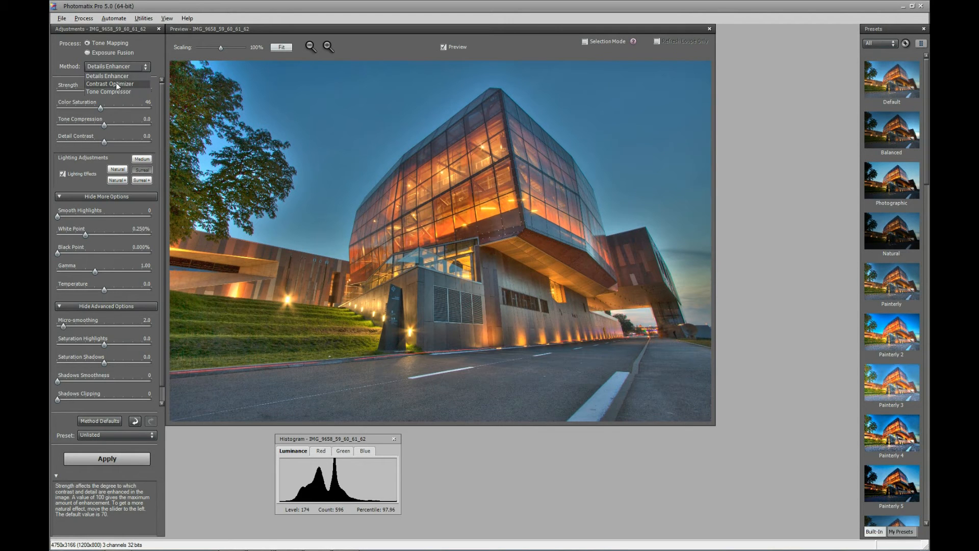
pyautogui.click(117, 85)
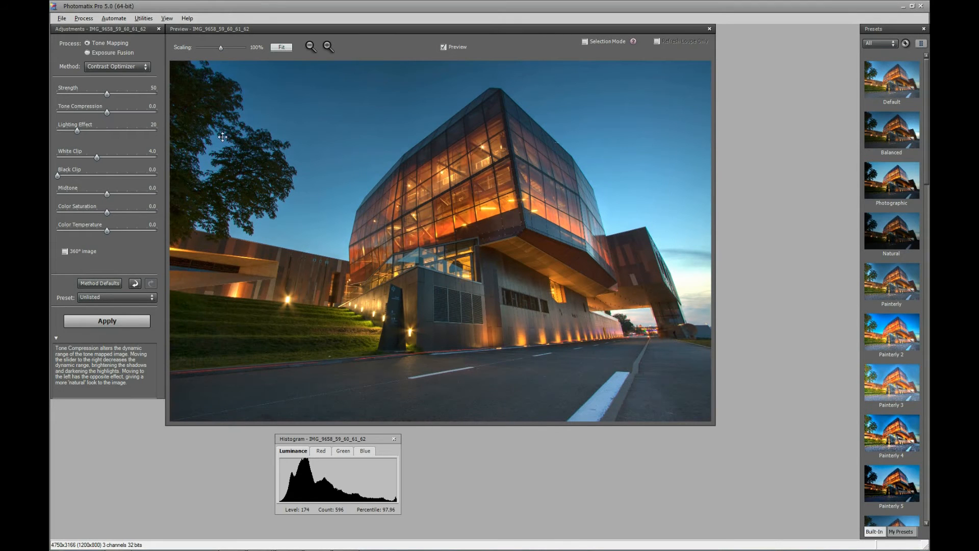
pyautogui.click(119, 67)
pyautogui.click(117, 76)
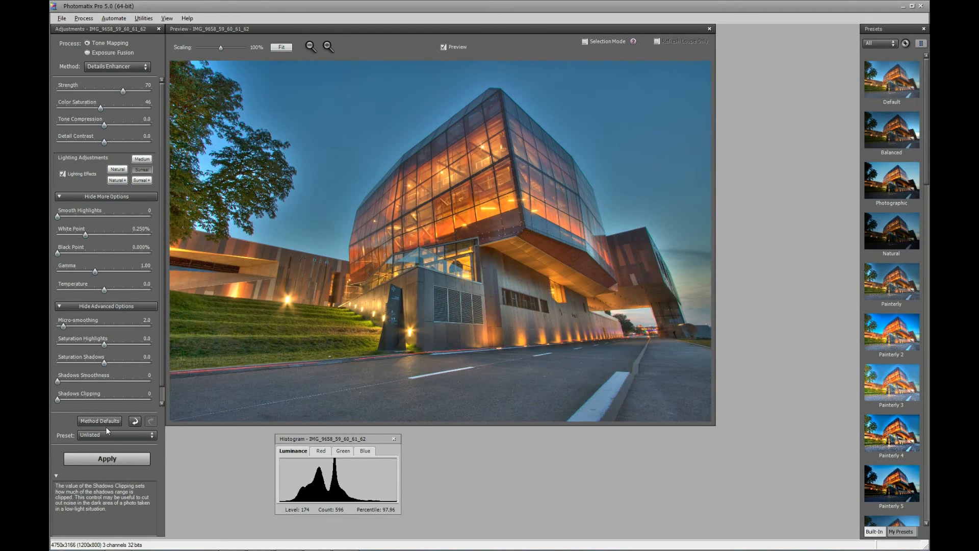
# Apply the Details Enhancer tone mapping with the Surreal lighting adjustment and finish without any finishing touches.
pyautogui.click(105, 458)
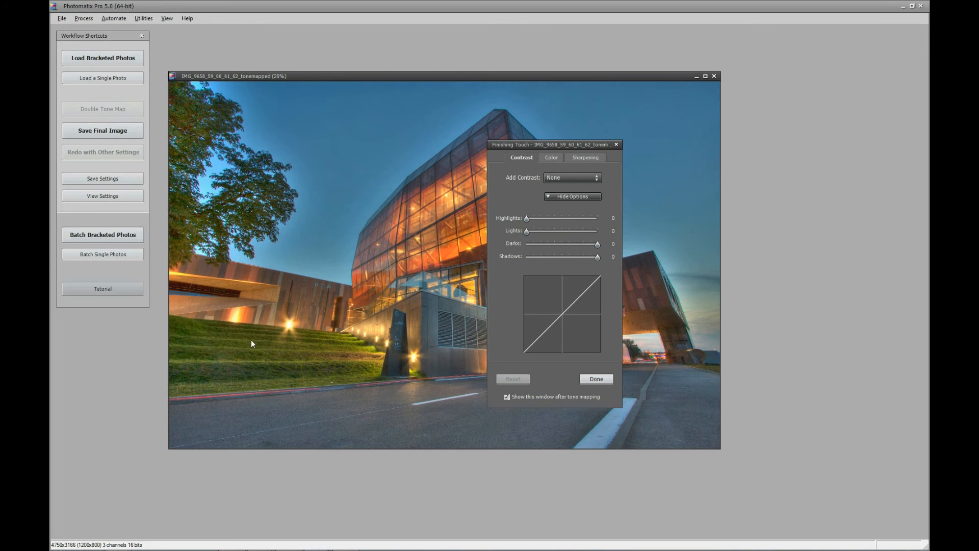
pyautogui.click(597, 378)
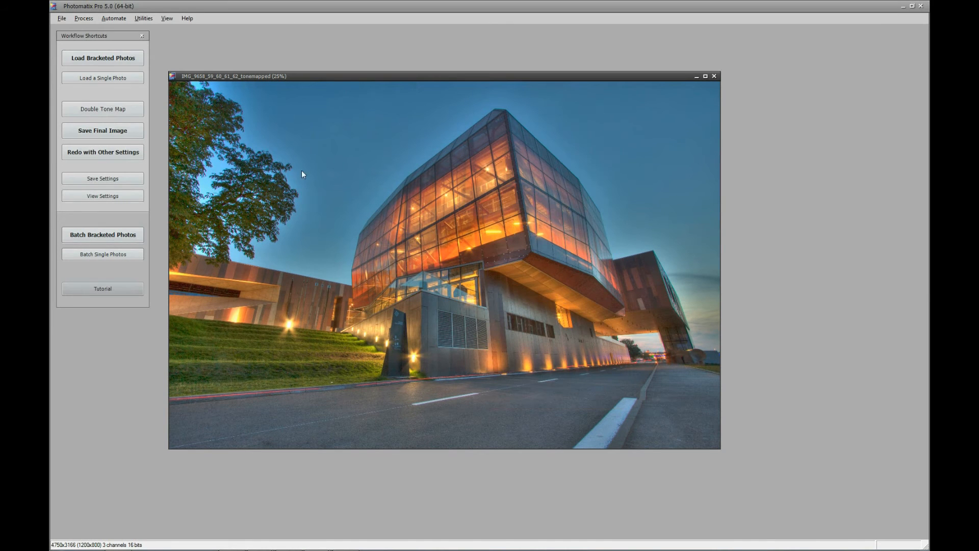
pyautogui.click(61, 18)
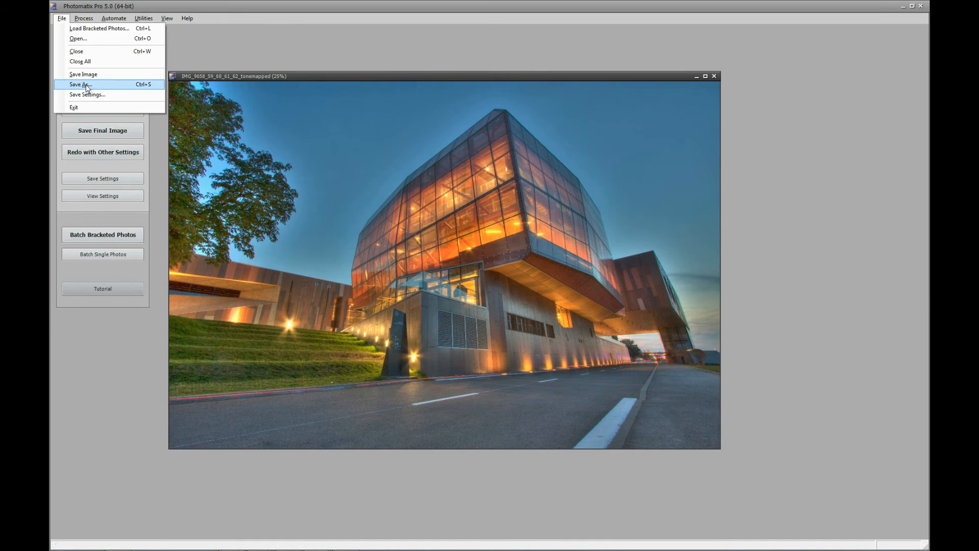
pyautogui.click(105, 351)
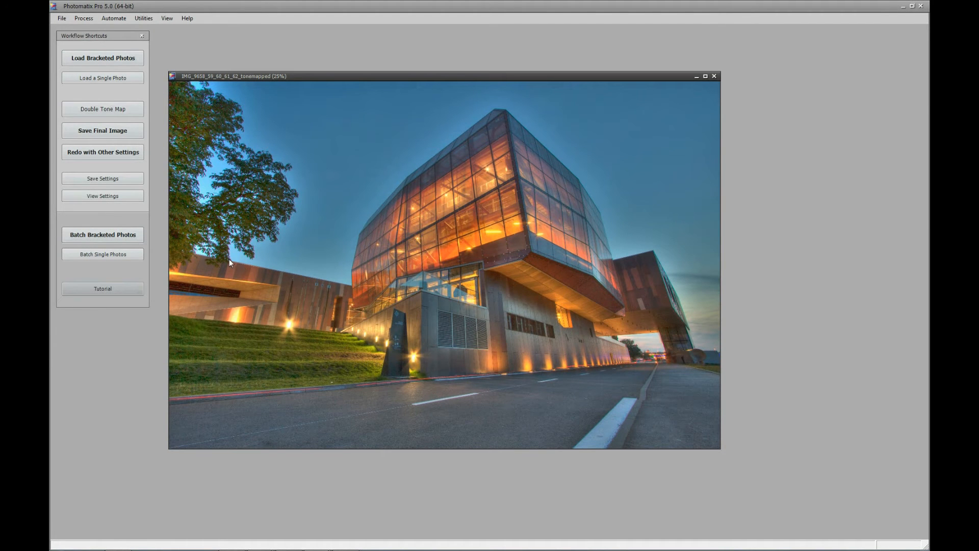
# Redo the tone mapping with Lighting Effects Mode off and Lighting Adjustments at 10.0, checking the preview at 50% scaling before applying it.
pyautogui.click(96, 152)
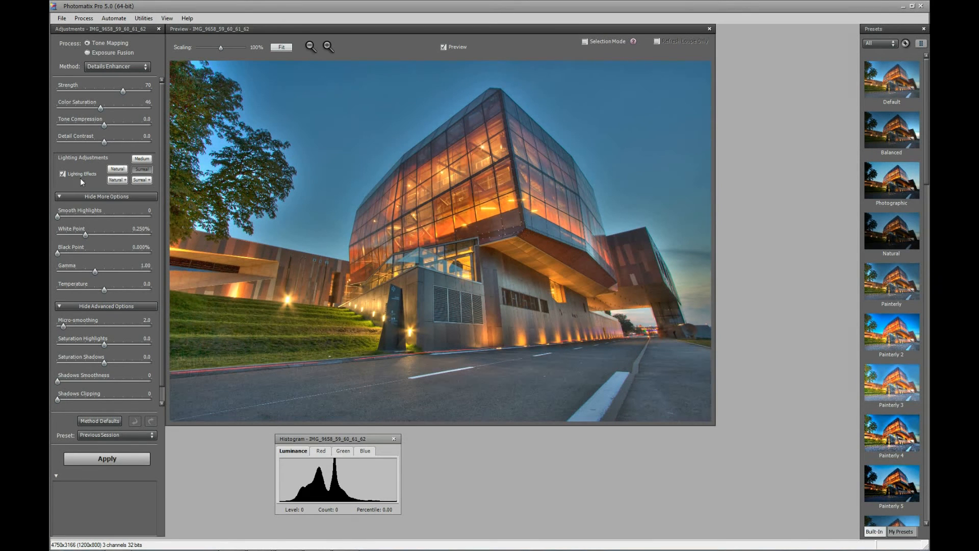
pyautogui.moveTo(81, 178)
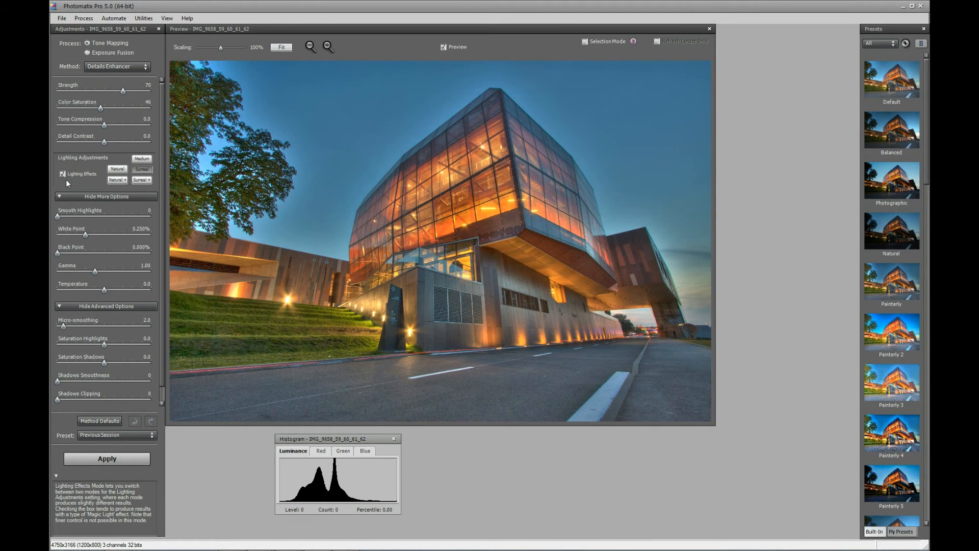
pyautogui.click(65, 174)
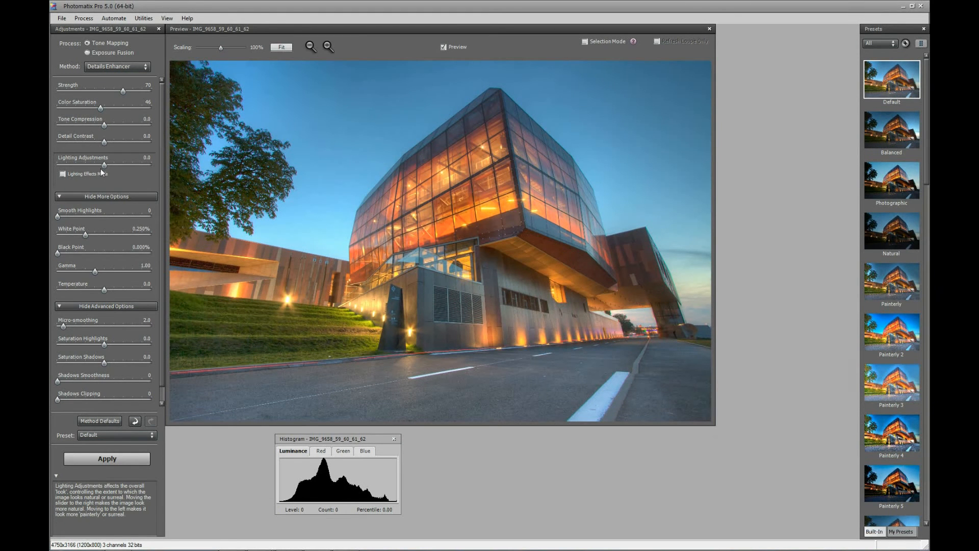
pyautogui.moveTo(104, 165); pyautogui.dragTo(156, 165)
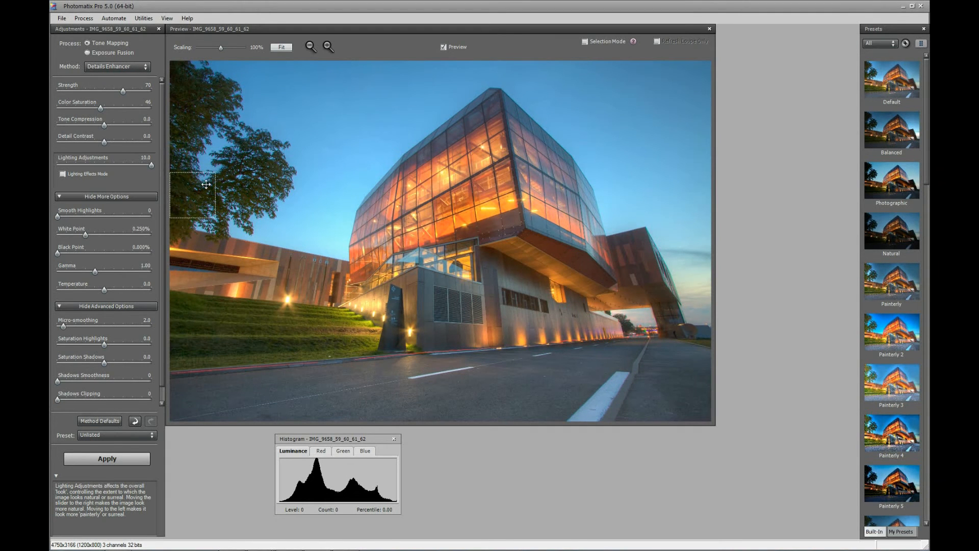
pyautogui.moveTo(221, 47); pyautogui.dragTo(194, 49)
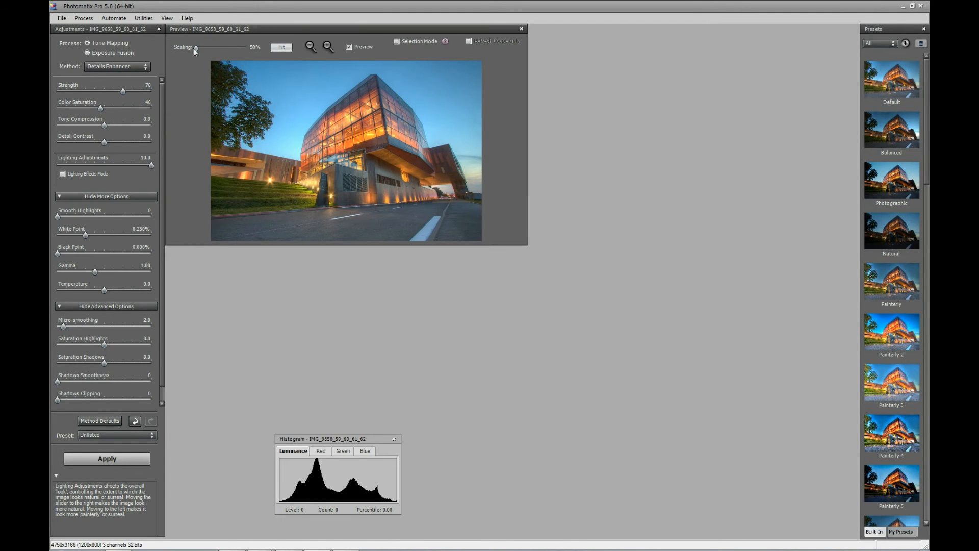
pyautogui.click(123, 460)
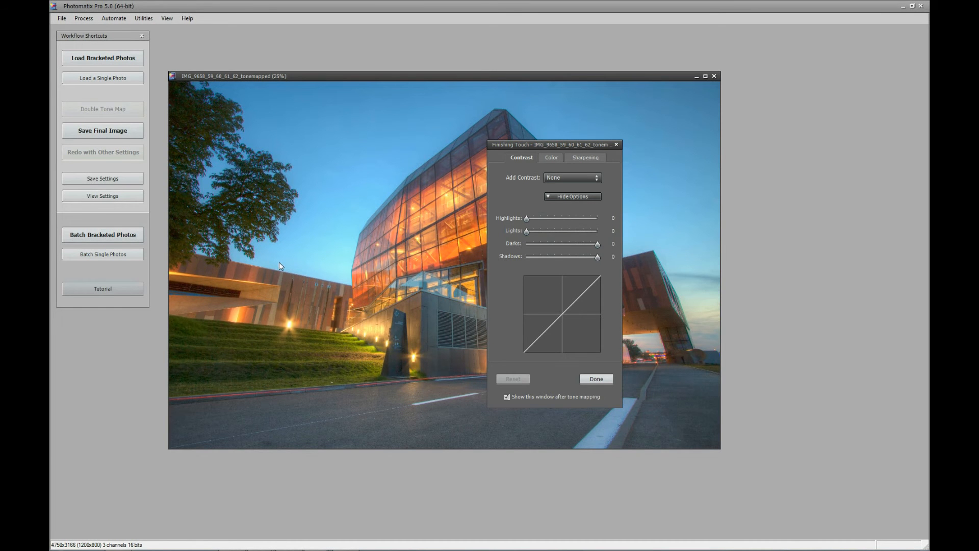
# Switch to halos.tif in Photoshop and compare the two versions by hiding and showing the no_halos layer.
pyautogui.hotkey('alt', 'Tab')
pyautogui.press('Tab')
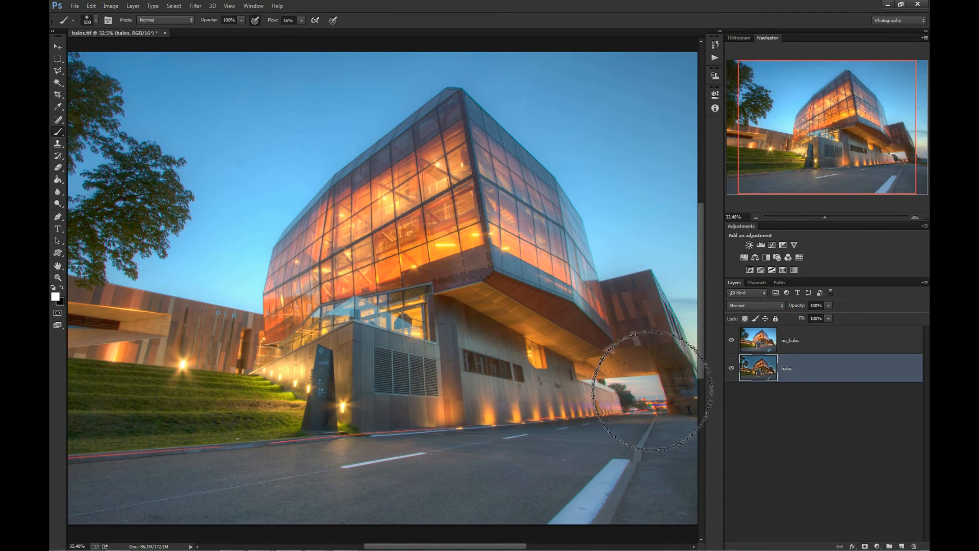
pyautogui.scroll(-1, 475, 360)
pyautogui.scroll(-3, 476, 360)
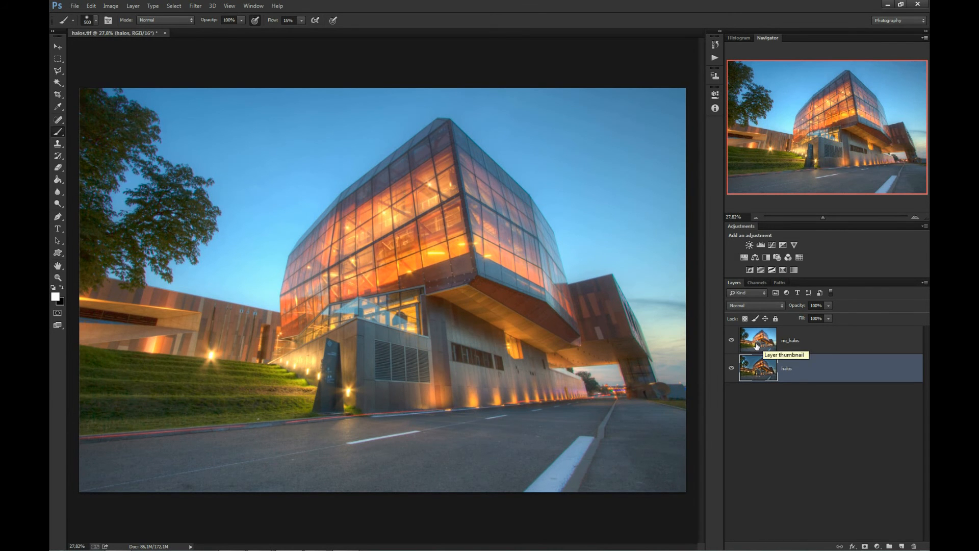
pyautogui.click(732, 339)
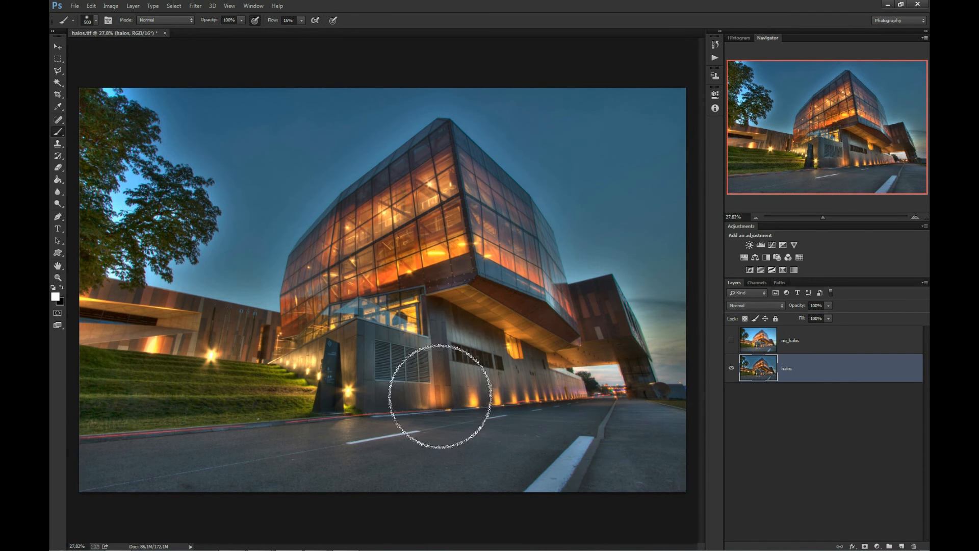
pyautogui.click(733, 341)
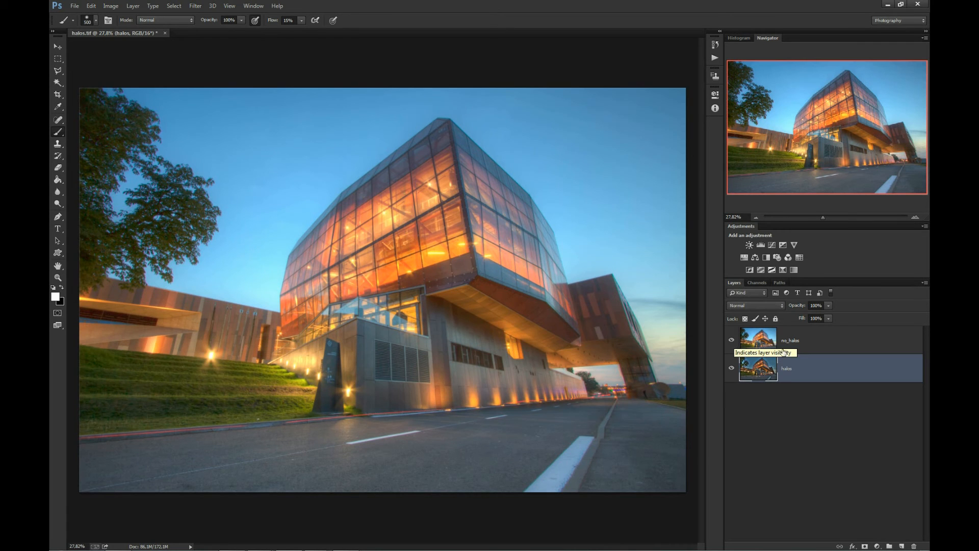
# Add a black layer mask to the no_halos layer and inspect the mask on its own.
pyautogui.click(759, 338)
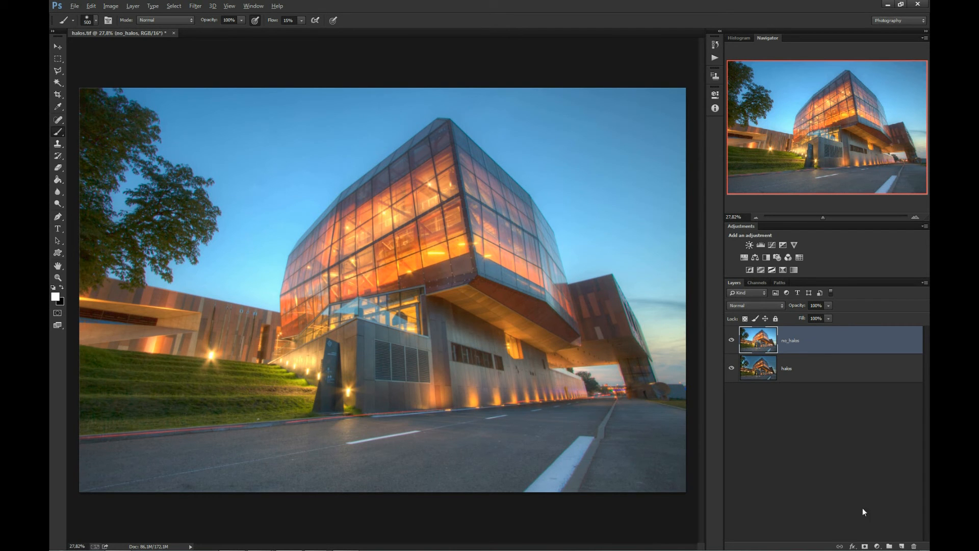
pyautogui.keyDown('alt'); pyautogui.click(866, 547); pyautogui.keyUp('alt')
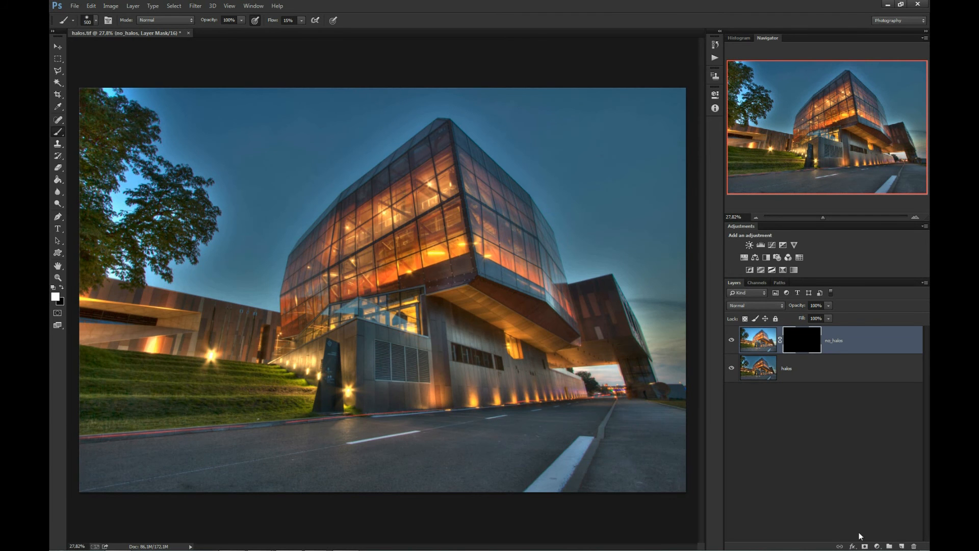
pyautogui.keyDown('alt'); pyautogui.click(799, 344); pyautogui.keyUp('alt')
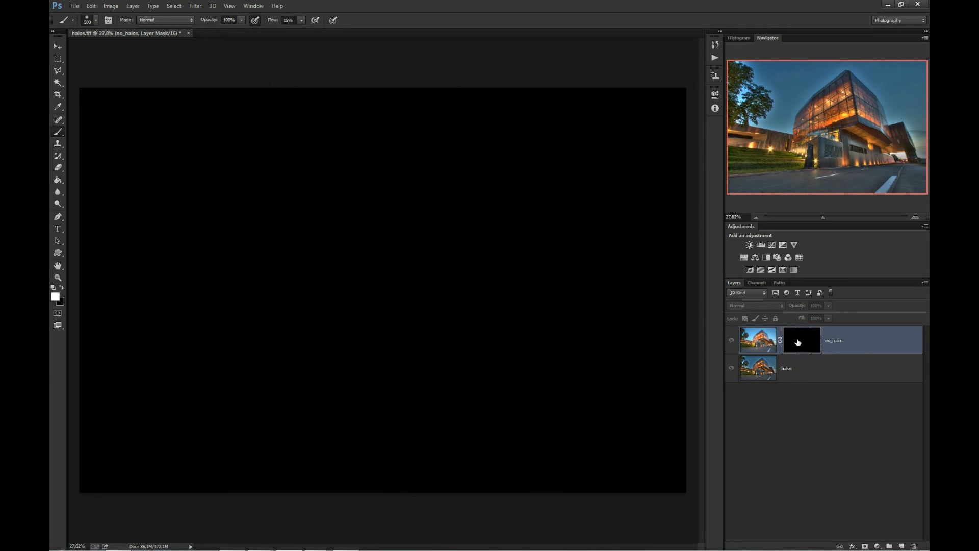
pyautogui.keyDown('alt'); pyautogui.click(799, 342); pyautogui.keyUp('alt')
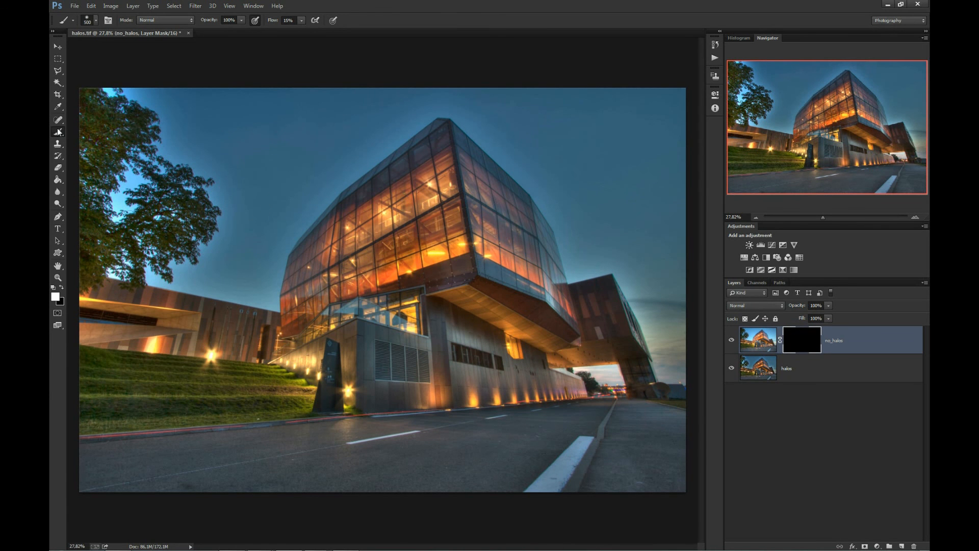
# Set the brush flow to 62%, check its hardness setting, and enlarge the brush to 700 px.
pyautogui.moveTo(273, 22); pyautogui.dragTo(296, 20)
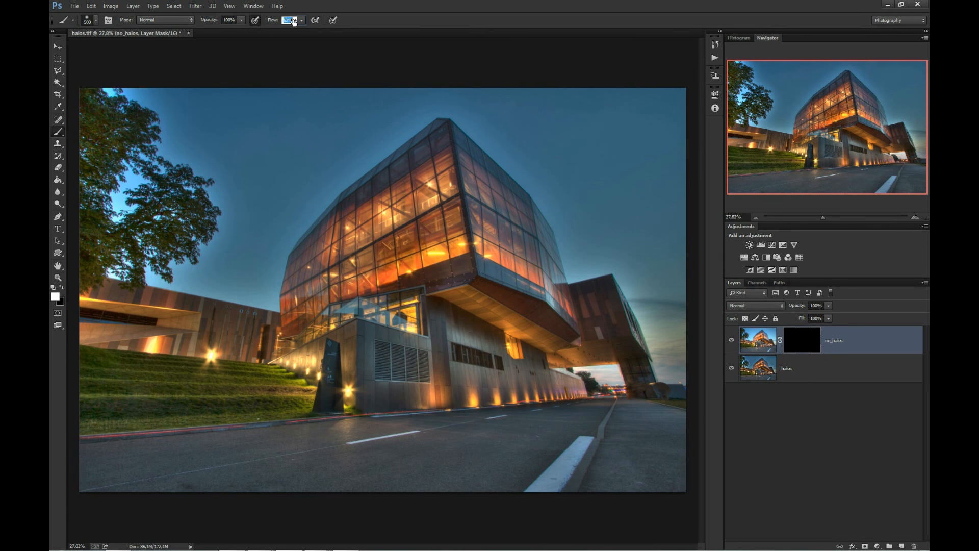
pyautogui.click(96, 21)
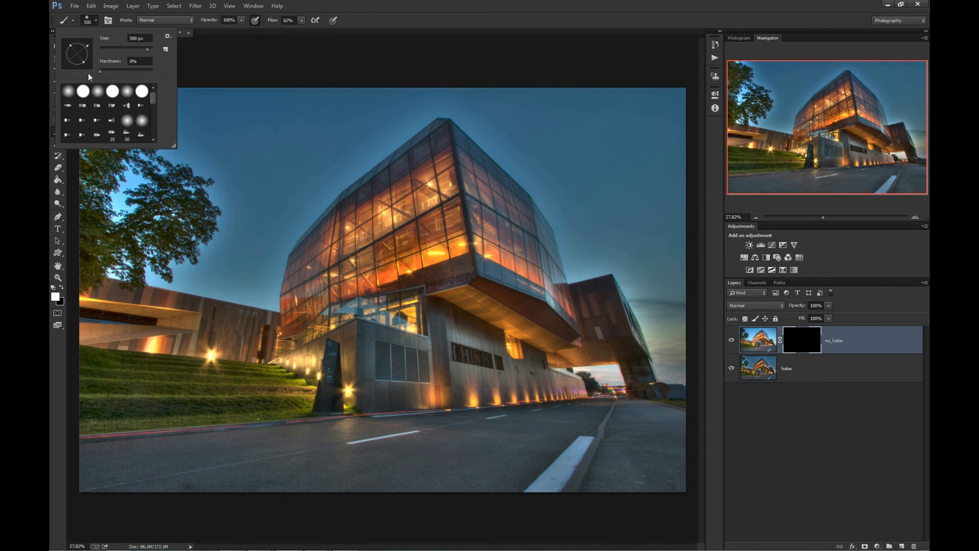
pyautogui.click(298, 50)
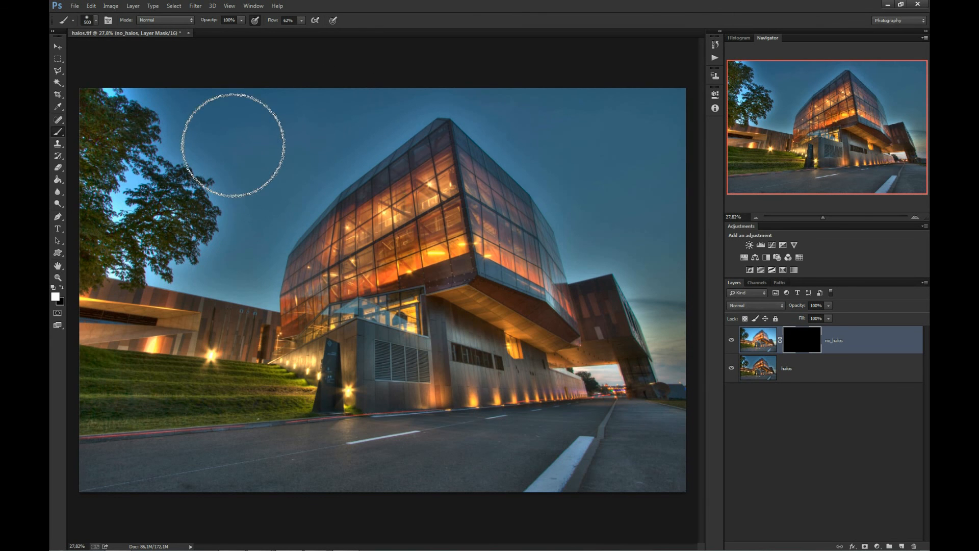
pyautogui.press(']')
pyautogui.press(']')
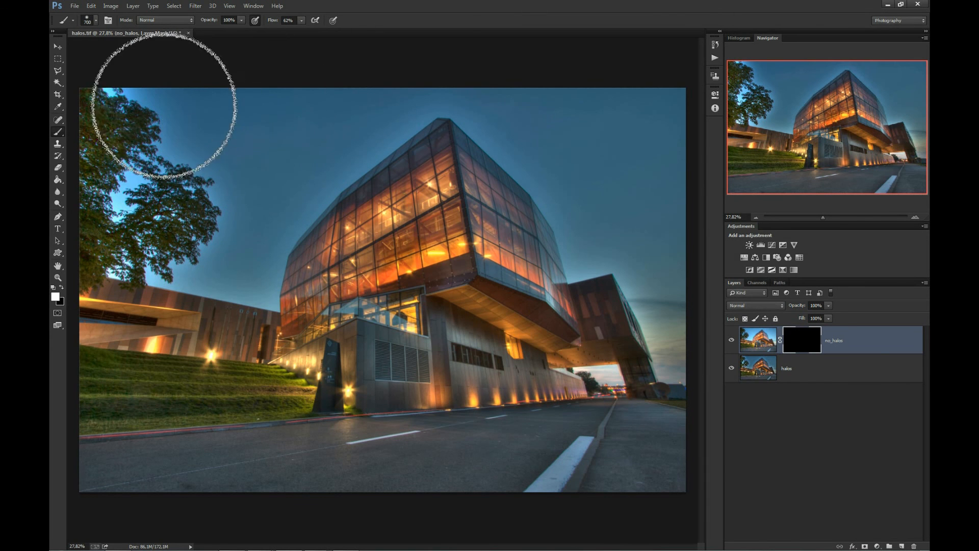
# Paint white on the no_halos mask over the sky around the tree and building, reducing the brush to 300 px for tighter areas.
pyautogui.moveTo(173, 101)
pyautogui.mouseDown()
pyautogui.moveTo(255, 101)
pyautogui.moveTo(172, 88)
pyautogui.moveTo(210, 88)
pyautogui.moveTo(196, 99)
pyautogui.moveTo(207, 133)
pyautogui.moveTo(166, 168)
pyautogui.moveTo(183, 145)
pyautogui.moveTo(132, 106)
pyautogui.moveTo(210, 80)
pyautogui.moveTo(301, 92)
pyautogui.moveTo(254, 150)
pyautogui.moveTo(364, 129)
pyautogui.moveTo(404, 95)
pyautogui.moveTo(361, 133)
pyautogui.moveTo(307, 155)
pyautogui.moveTo(266, 198)
pyautogui.moveTo(233, 196)
pyautogui.moveTo(298, 171)
pyautogui.moveTo(304, 181)
pyautogui.moveTo(422, 84)
pyautogui.moveTo(316, 177)
pyautogui.moveTo(426, 105)
pyautogui.moveTo(511, 106)
pyautogui.moveTo(557, 121)
pyautogui.moveTo(521, 126)
pyautogui.moveTo(486, 99)
pyautogui.moveTo(571, 181)
pyautogui.moveTo(568, 91)
pyautogui.moveTo(647, 82)
pyautogui.moveTo(666, 158)
pyautogui.moveTo(677, 339)
pyautogui.moveTo(692, 370)
pyautogui.moveTo(683, 288)
pyautogui.moveTo(676, 341)
pyautogui.moveTo(648, 198)
pyautogui.moveTo(641, 274)
pyautogui.moveTo(618, 211)
pyautogui.moveTo(589, 246)
pyautogui.moveTo(560, 185)
pyautogui.moveTo(568, 197)
pyautogui.moveTo(481, 108)
pyautogui.moveTo(623, 174)
pyautogui.moveTo(590, 115)
pyautogui.moveTo(494, 82)
pyautogui.moveTo(428, 92)
pyautogui.moveTo(317, 147)
pyautogui.moveTo(245, 219)
pyautogui.moveTo(256, 226)
pyautogui.moveTo(251, 254)
pyautogui.moveTo(272, 233)
pyautogui.moveTo(251, 257)
pyautogui.moveTo(188, 243)
pyautogui.moveTo(238, 260)
pyautogui.moveTo(217, 266)
pyautogui.moveTo(247, 268)
pyautogui.moveTo(158, 263)
pyautogui.moveTo(263, 262)
pyautogui.moveTo(170, 252)
pyautogui.moveTo(155, 203)
pyautogui.mouseUp()
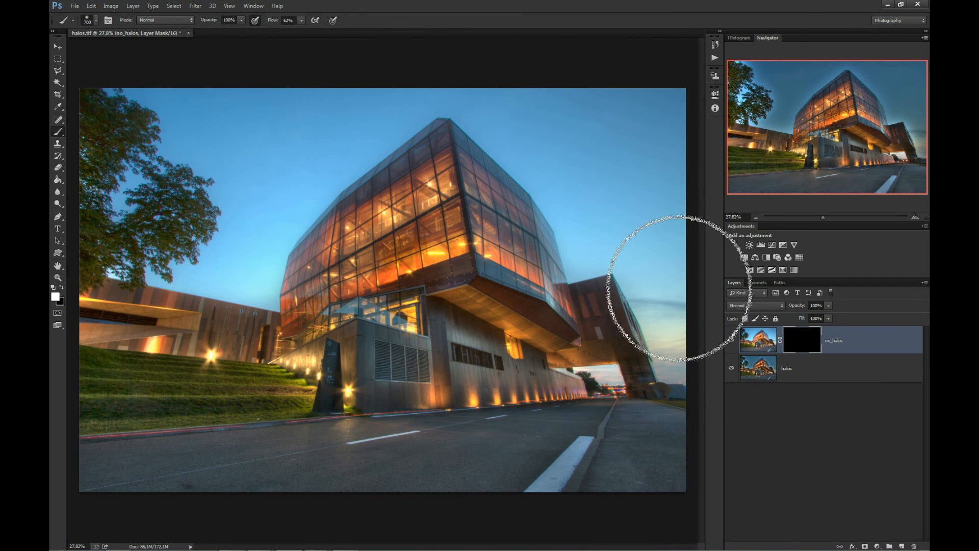
pyautogui.moveTo(617, 98)
pyautogui.mouseDown()
pyautogui.moveTo(429, 31)
pyautogui.moveTo(259, 238)
pyautogui.mouseUp()
pyautogui.press('[')
pyautogui.press('[')
pyautogui.press('[')
pyautogui.press('[')
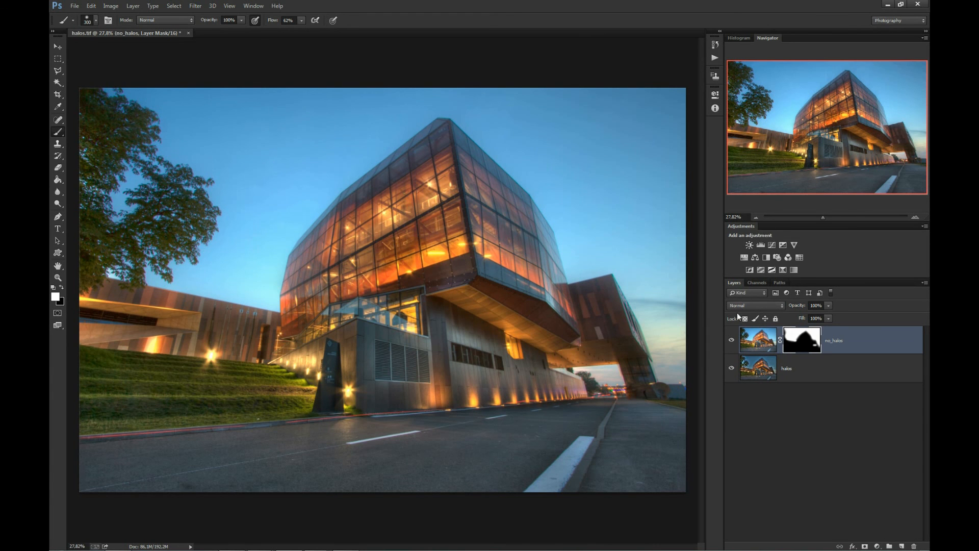
# Compare the sky before and after masking by toggling the no_halos layer's visibility, leaving the layer shown.
pyautogui.click(732, 342)
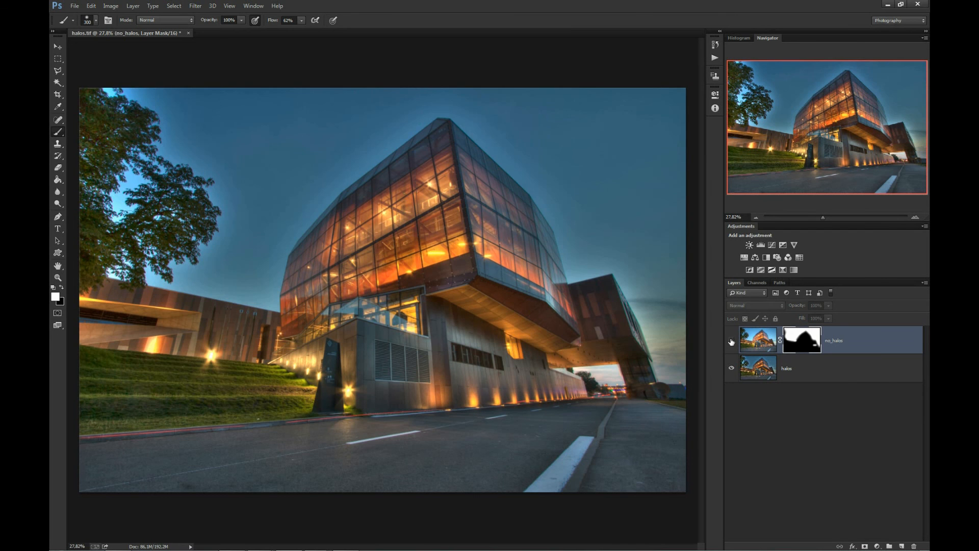
pyautogui.click(732, 340)
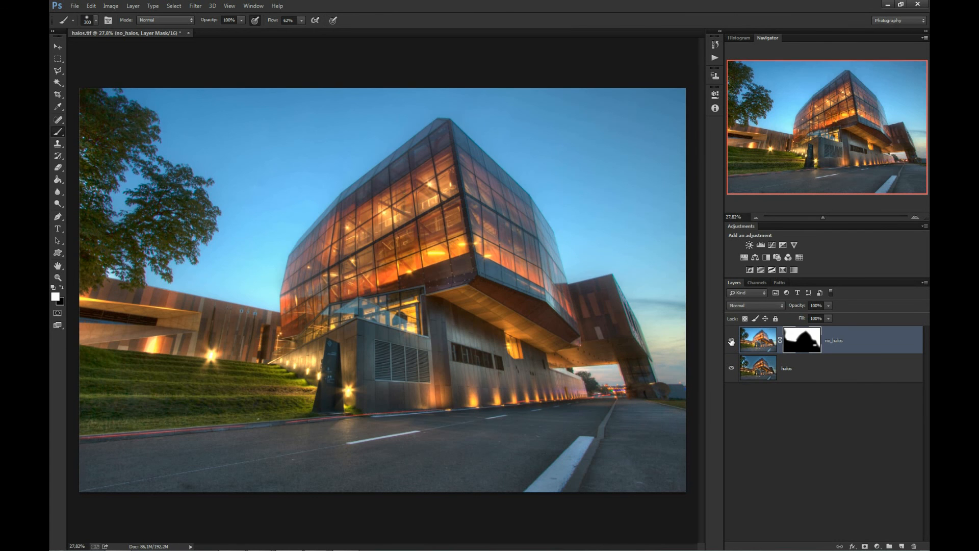
pyautogui.click(731, 341)
pyautogui.click(731, 341)
pyautogui.click(732, 341)
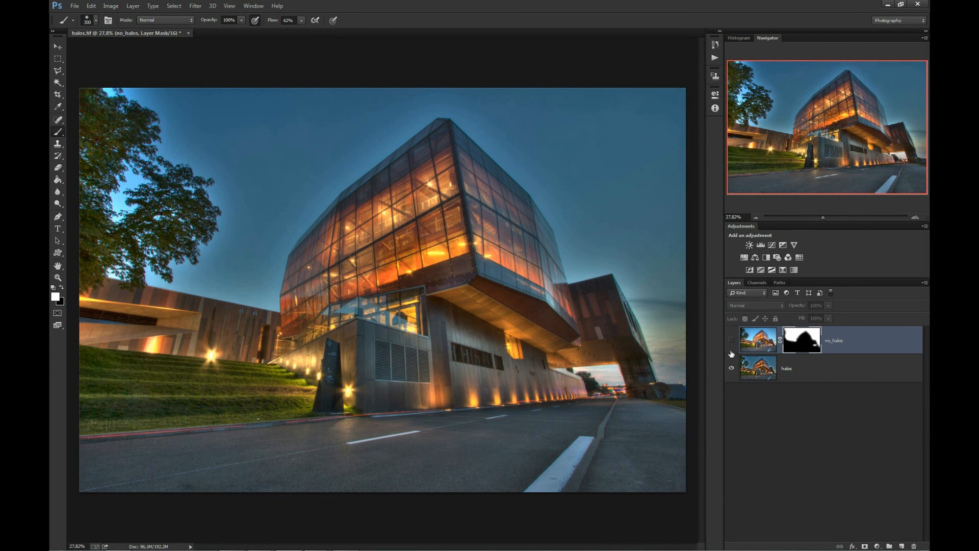
pyautogui.click(732, 341)
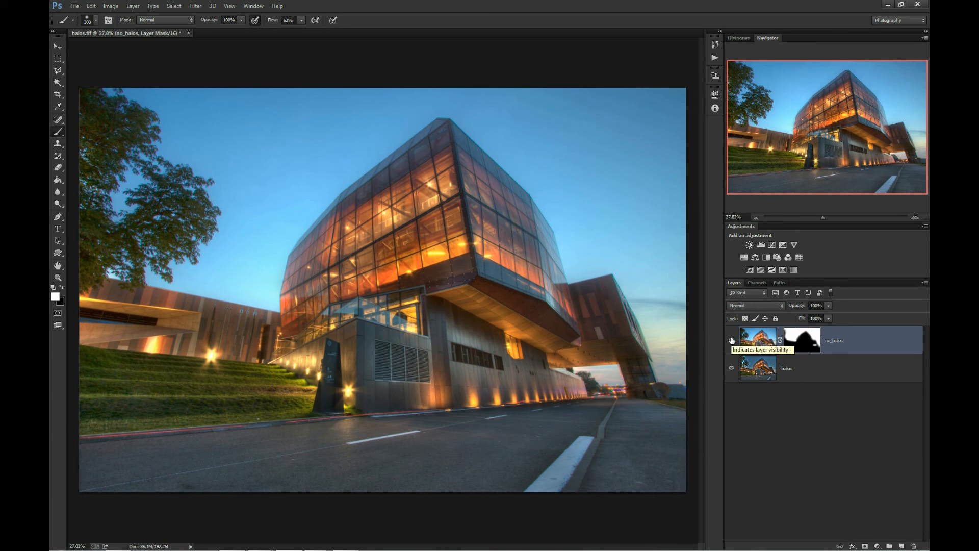
# Compare the blend with the no_halos layer hidden and with its layer mask disabled, restoring both before viewing the whole image.
pyautogui.click(732, 339)
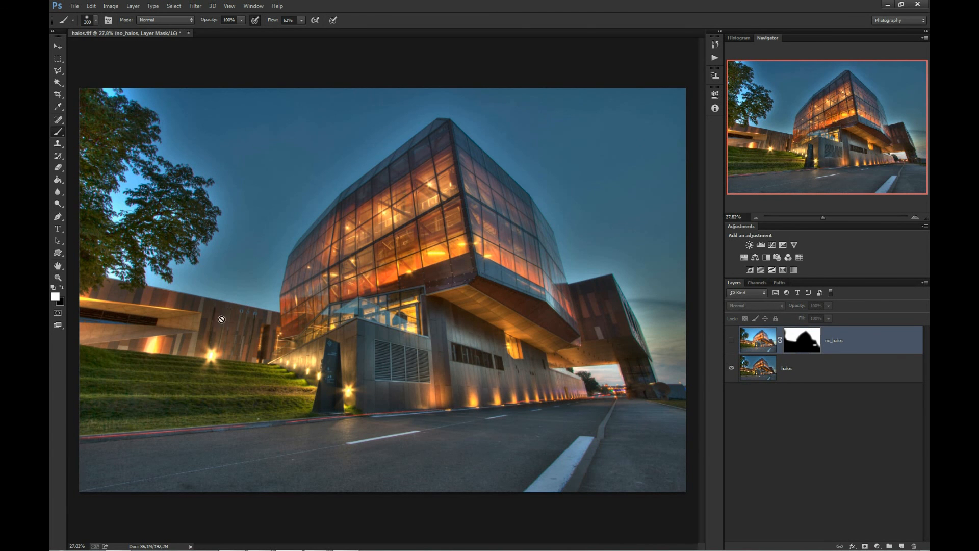
pyautogui.click(733, 345)
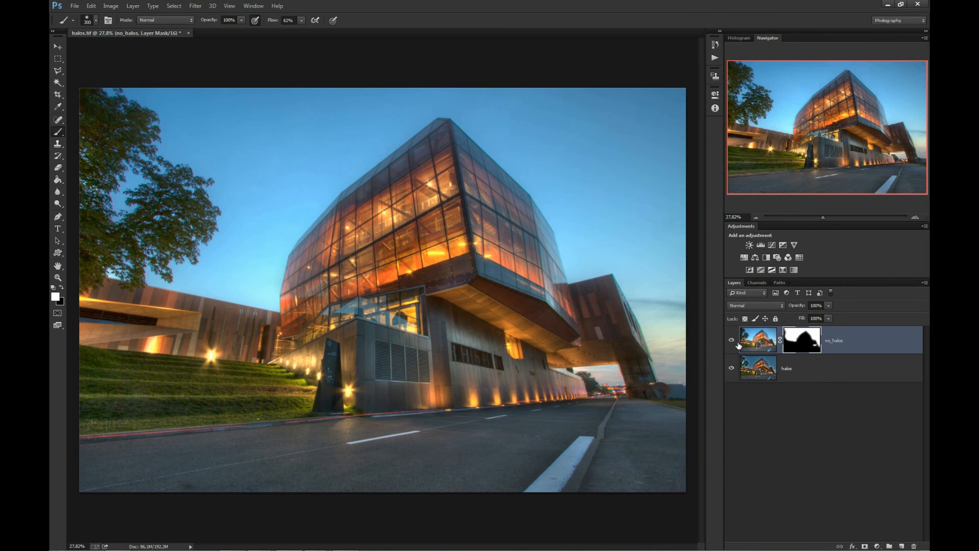
pyautogui.keyDown('shift'); pyautogui.click(805, 346); pyautogui.keyUp('shift')
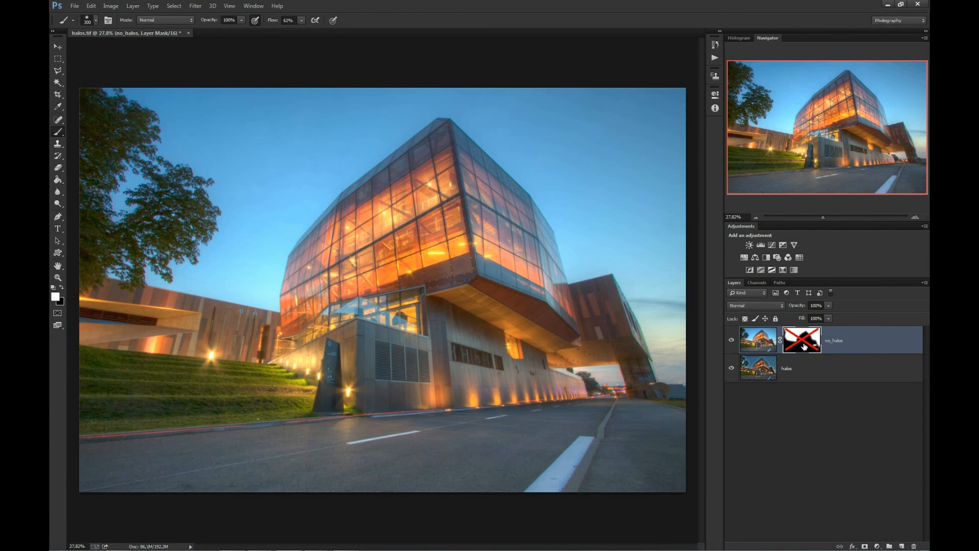
pyautogui.keyDown('shift'); pyautogui.click(805, 346); pyautogui.keyUp('shift')
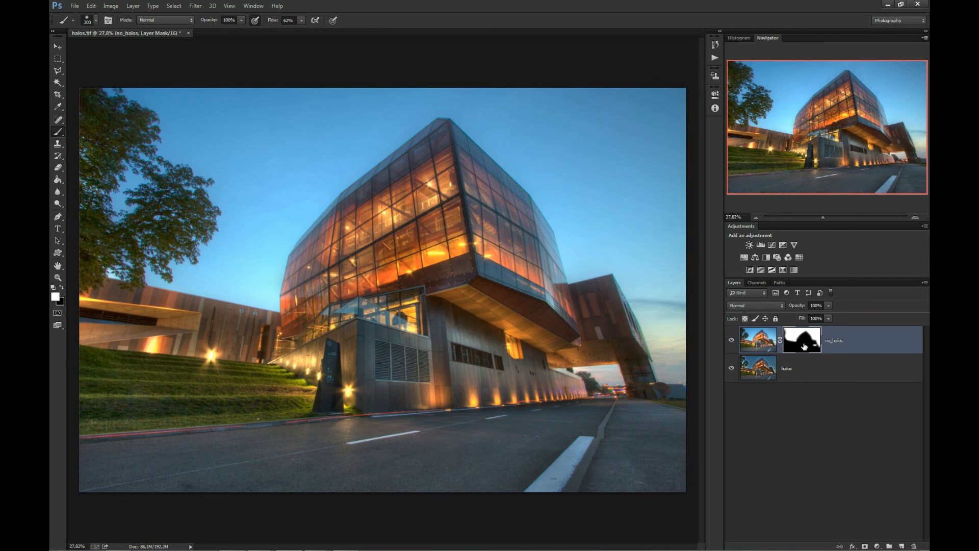
pyautogui.scroll(-3, 260, 342)
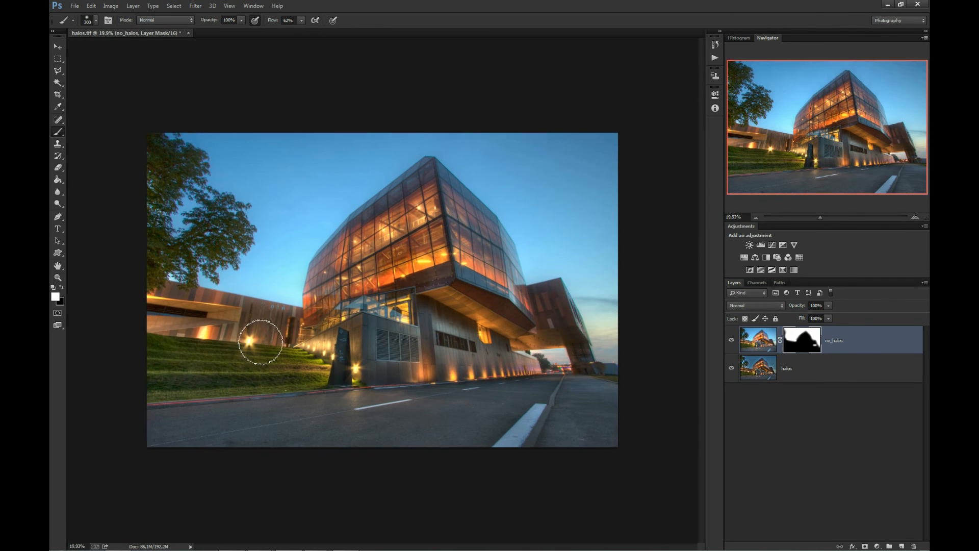
pyautogui.scroll(-1, 261, 342)
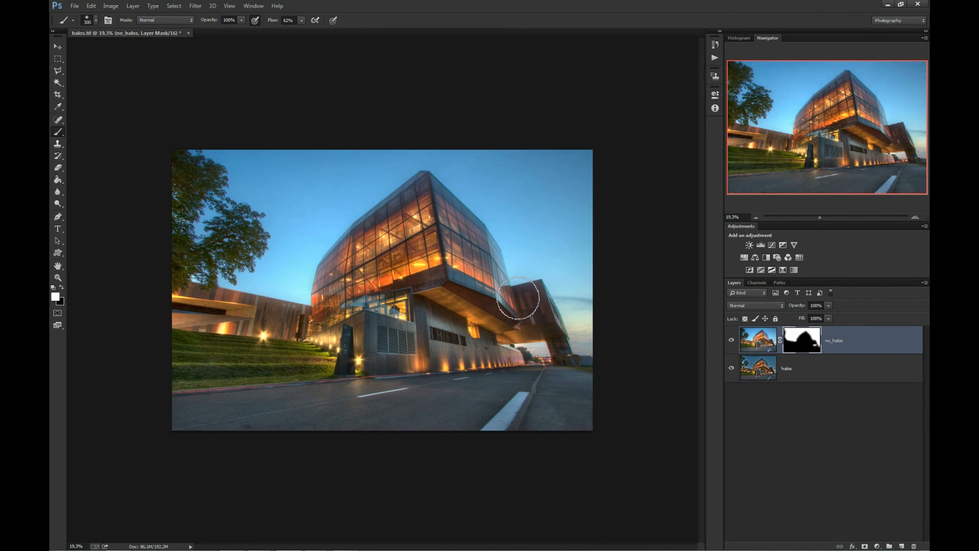